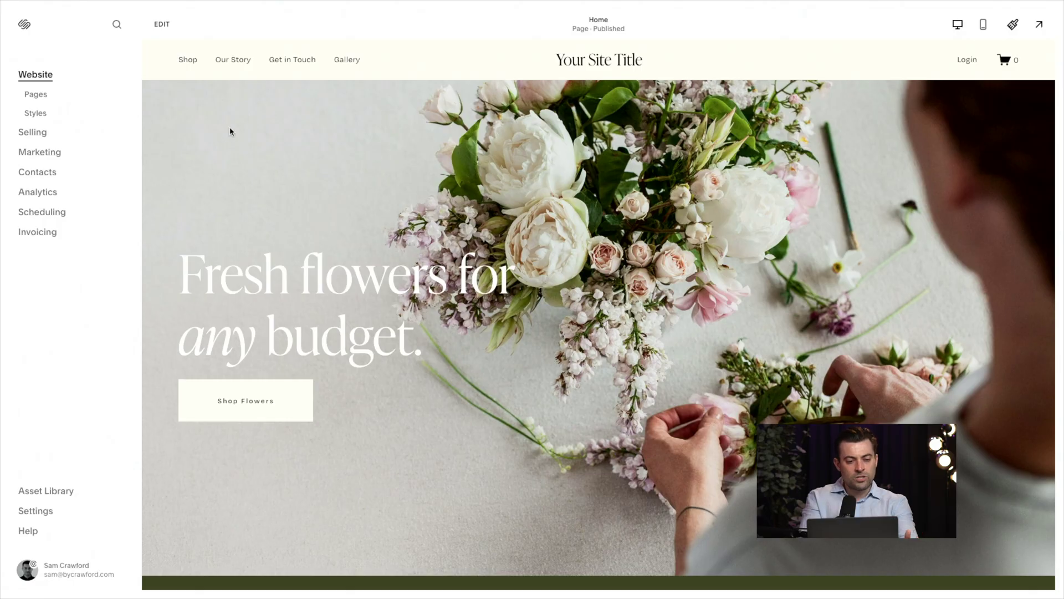
Start a new Not Linked page and browse the Privacy Policy page layouts
left_click(38, 95)
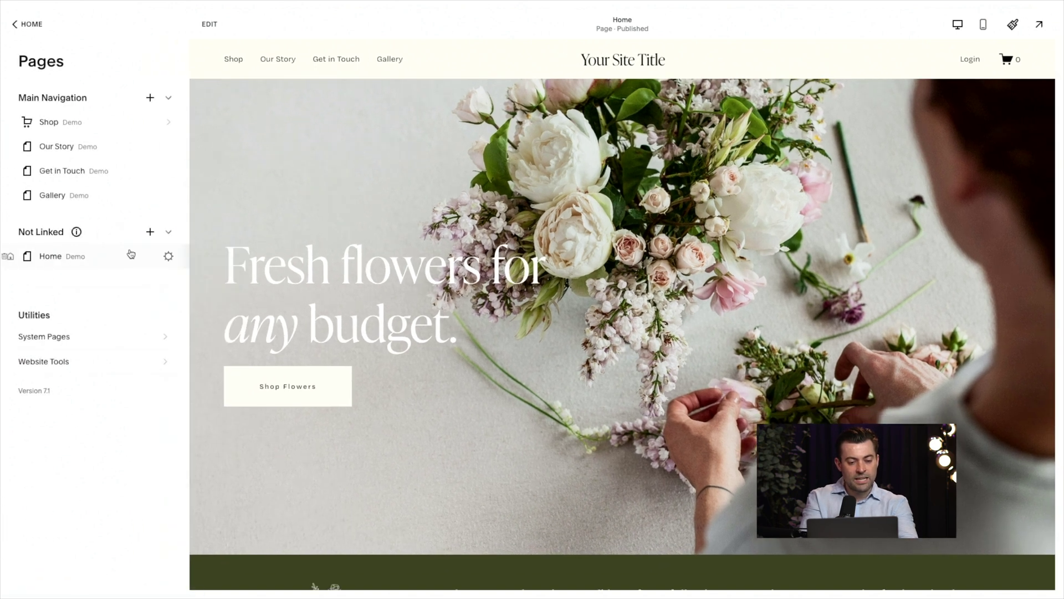
left_click(145, 239)
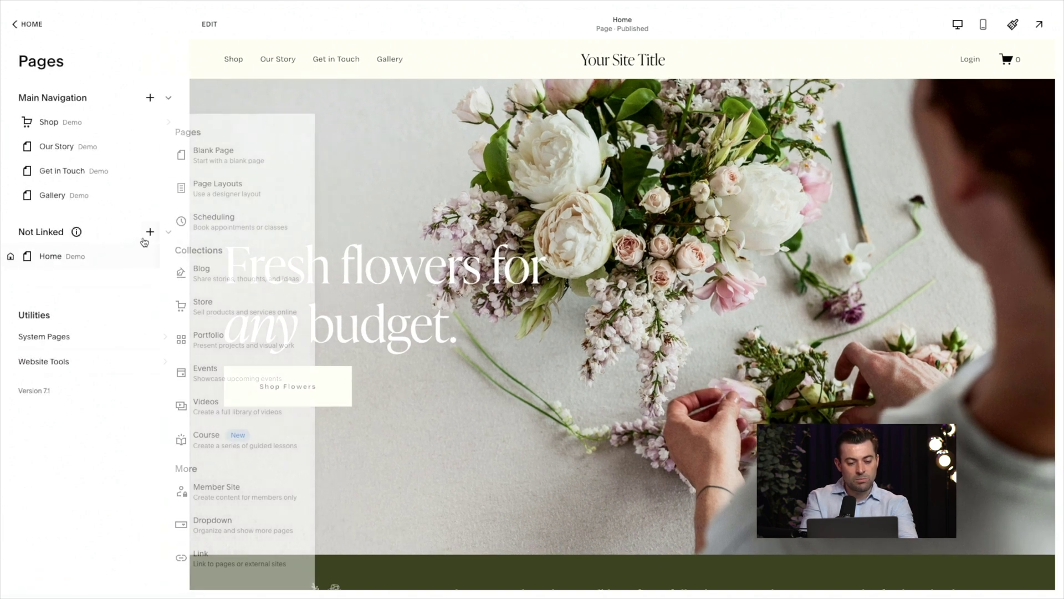
left_click(252, 200)
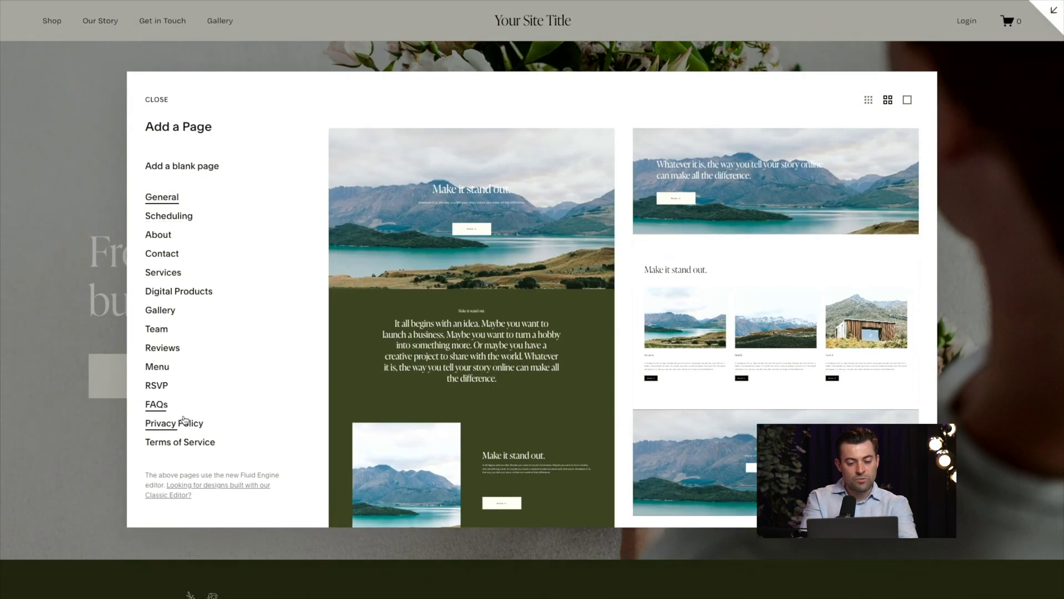
left_click(174, 422)
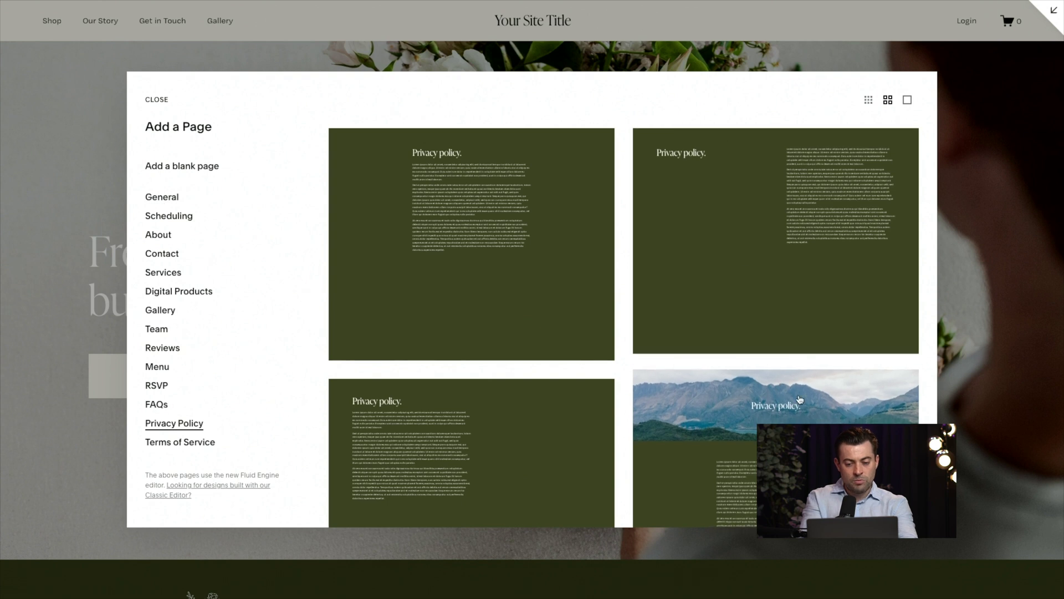
scroll(800, 399, "down", 3)
scroll(800, 399, "up", 2)
scroll(800, 399, "up", 2)
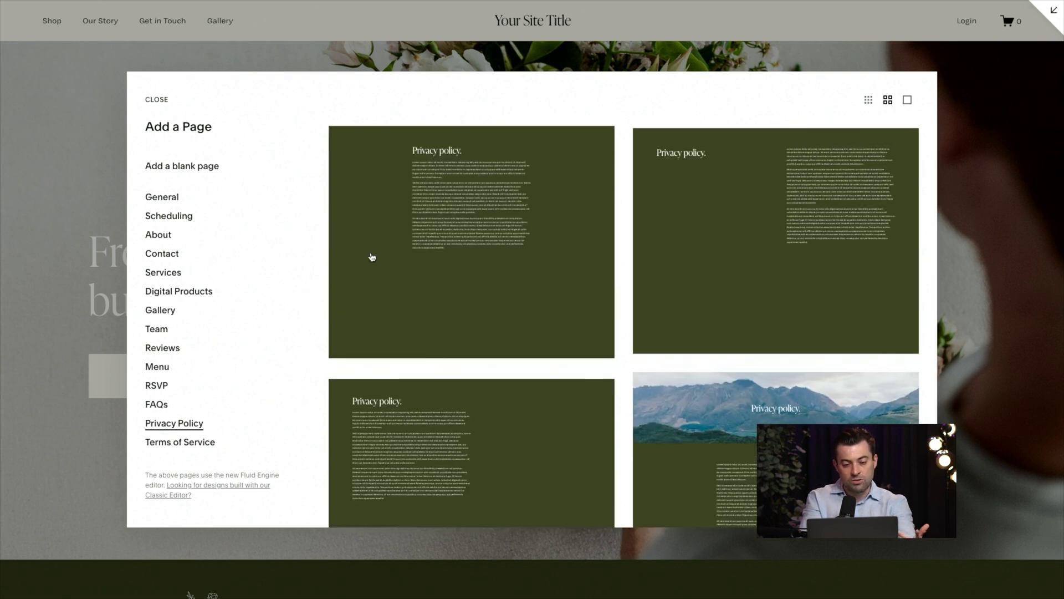
Create the page from the first Privacy Policy layout and name it 'Privacy Policy'
left_click(445, 203)
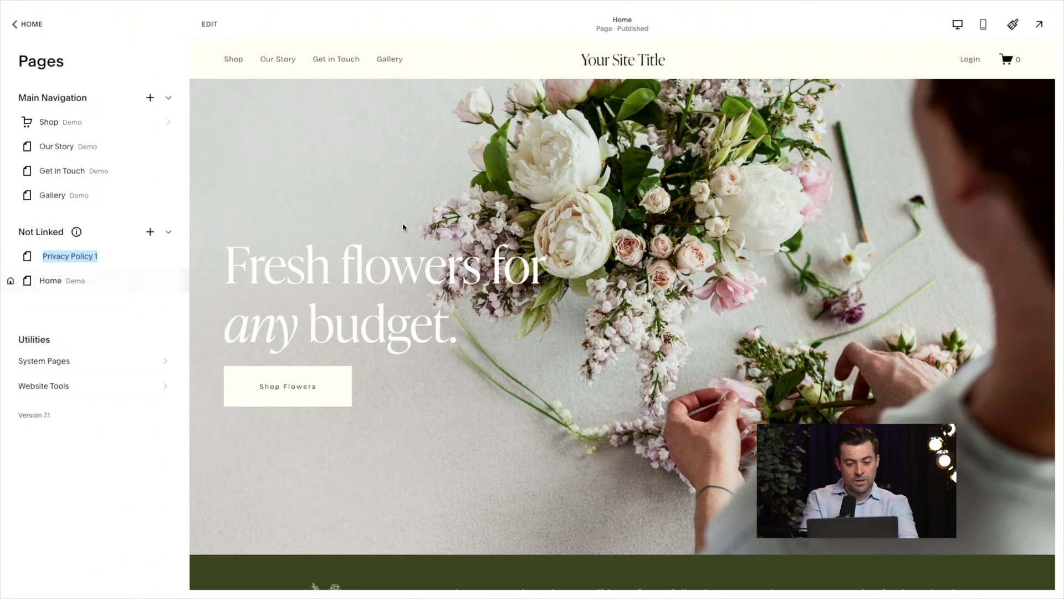
key("Right")
key("BackSpace")
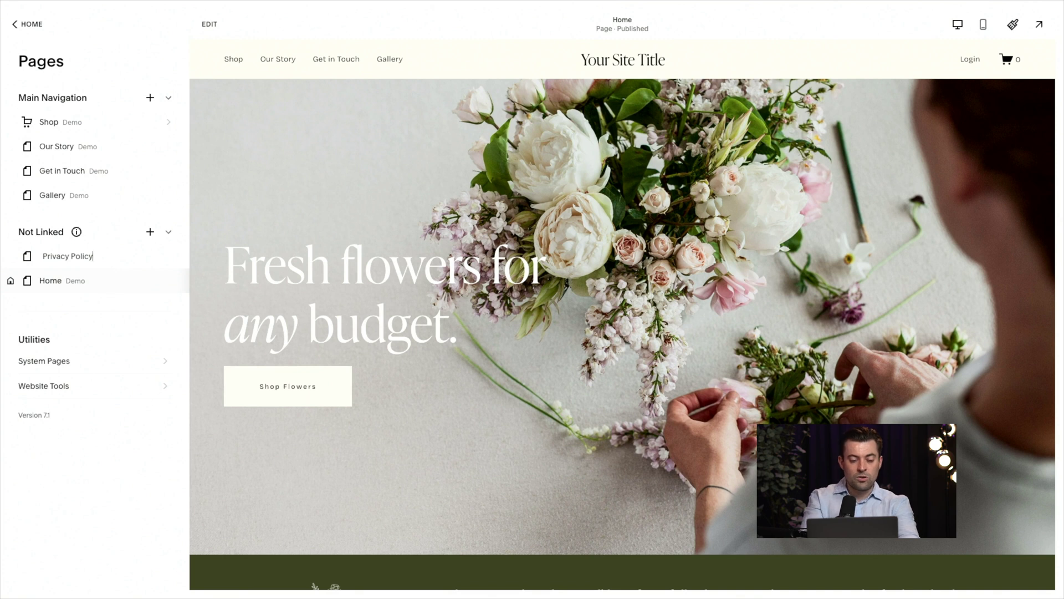
key("Return")
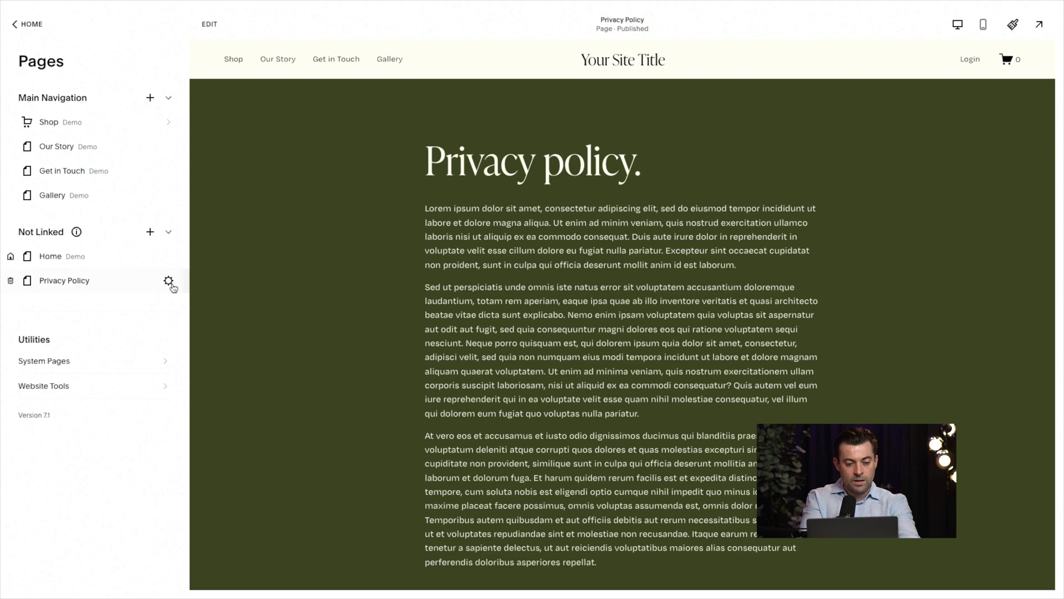
Clear the 'Privacy Policy 1' SEO title, save the settings, and enter the page editor
left_click(168, 281)
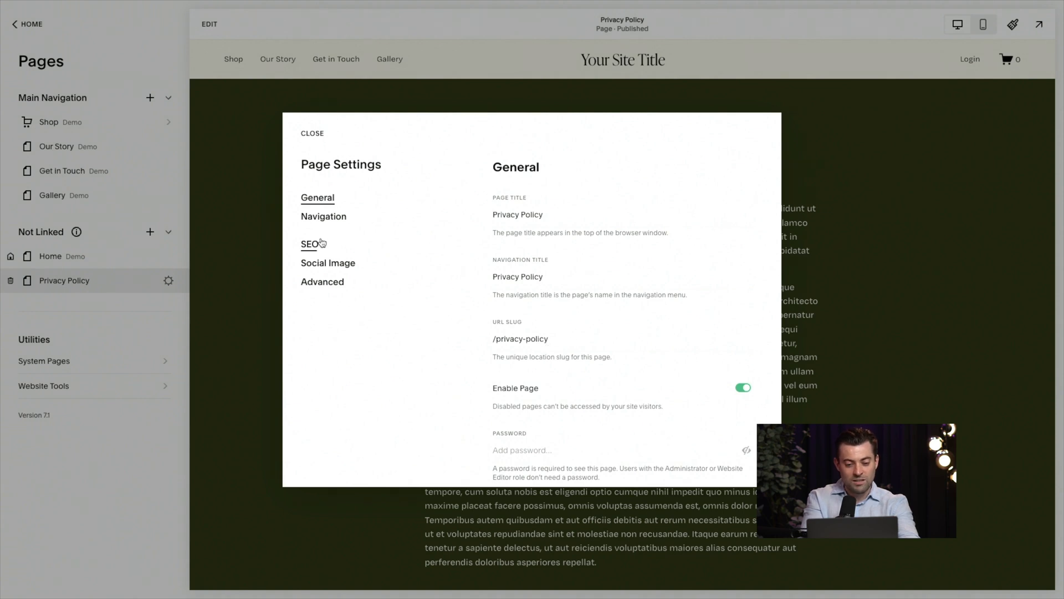
left_click(322, 242)
double_click(521, 377)
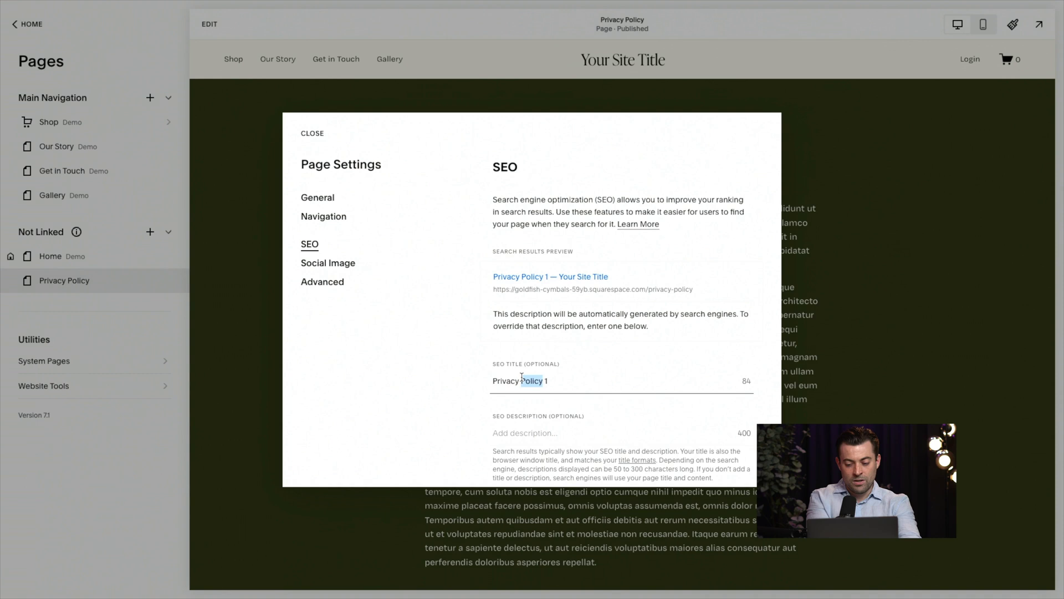
triple_click(522, 377)
key("BackSpace")
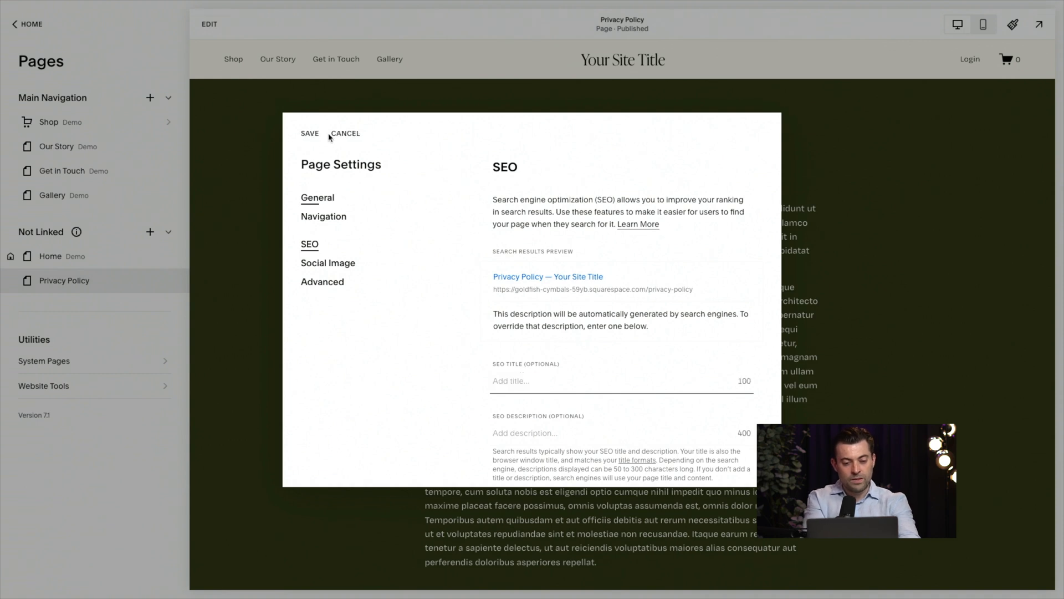
left_click(310, 133)
left_click(209, 24)
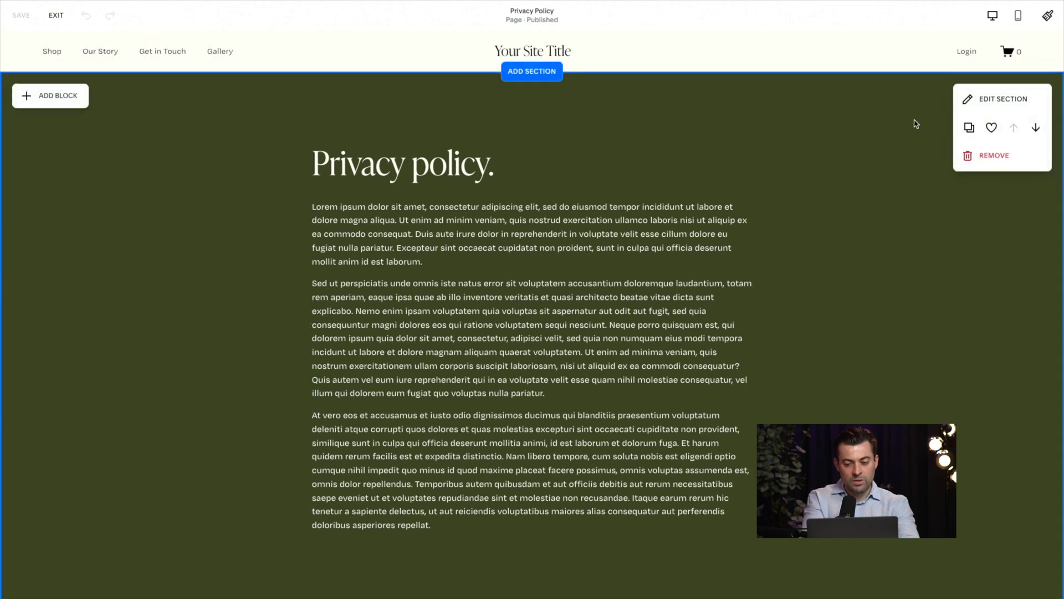
Make the section taller and stretch the policy text block across the full page width
left_click(971, 100)
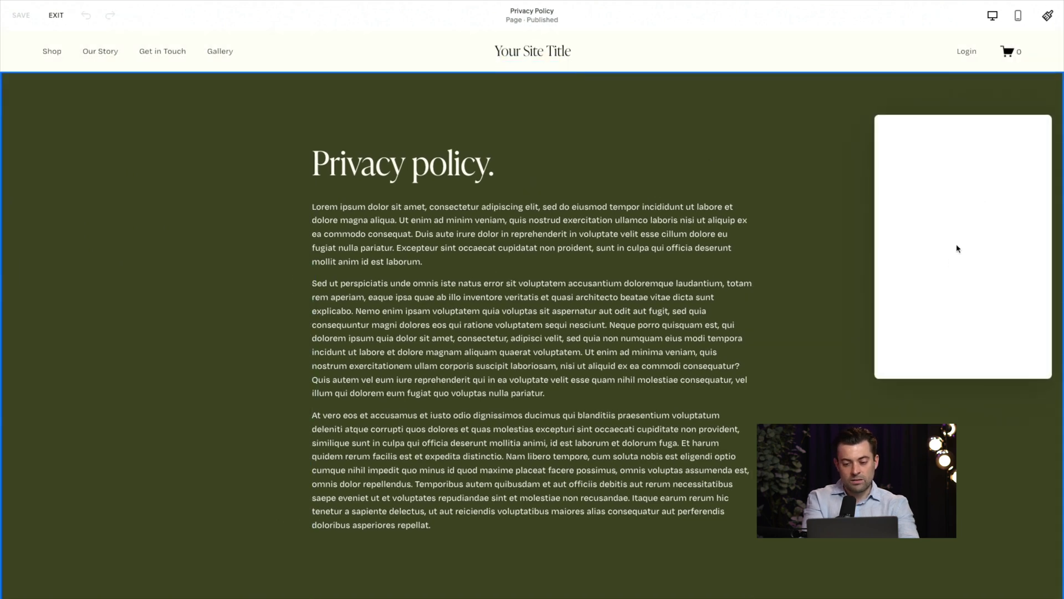
scroll(976, 266, "down", 2)
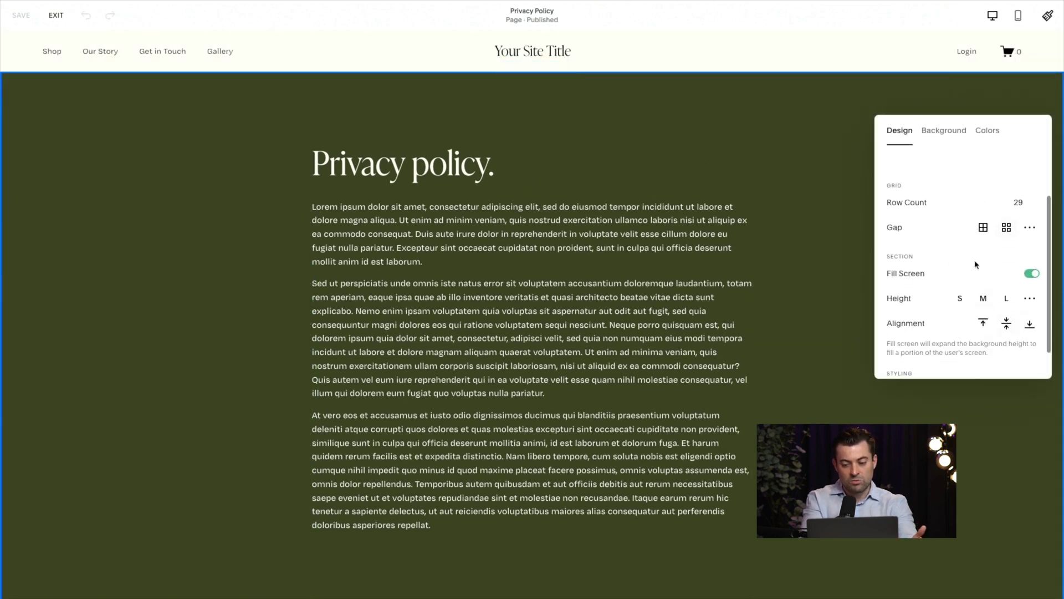
left_click(1008, 284)
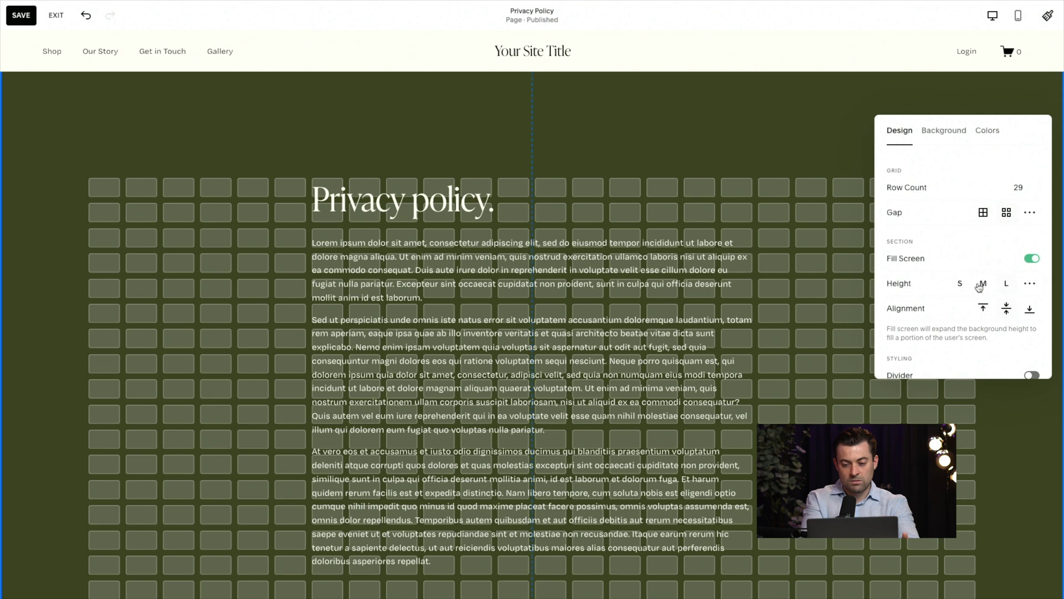
left_click(829, 274)
left_click(542, 320)
left_click_drag(542, 320, 299, 313)
left_click_drag(528, 536, 1013, 512)
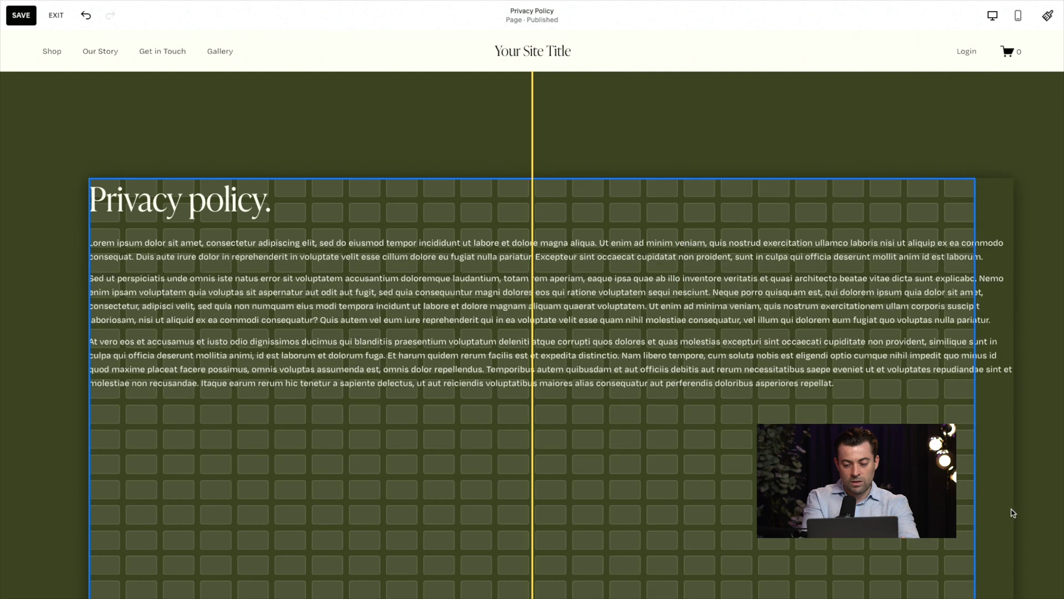
Shorten the section to fit the text block and return to the Privacy policy heading
scroll(558, 526, "down", 5)
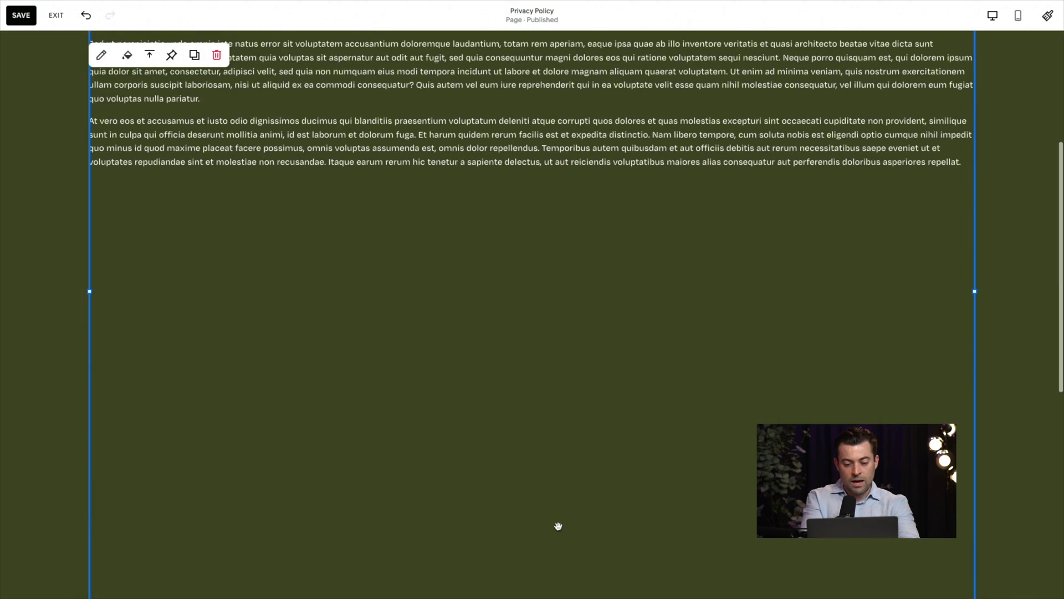
scroll(558, 525, "down", 4)
left_click_drag(533, 483, 533, 240)
scroll(531, 332, "up", 1)
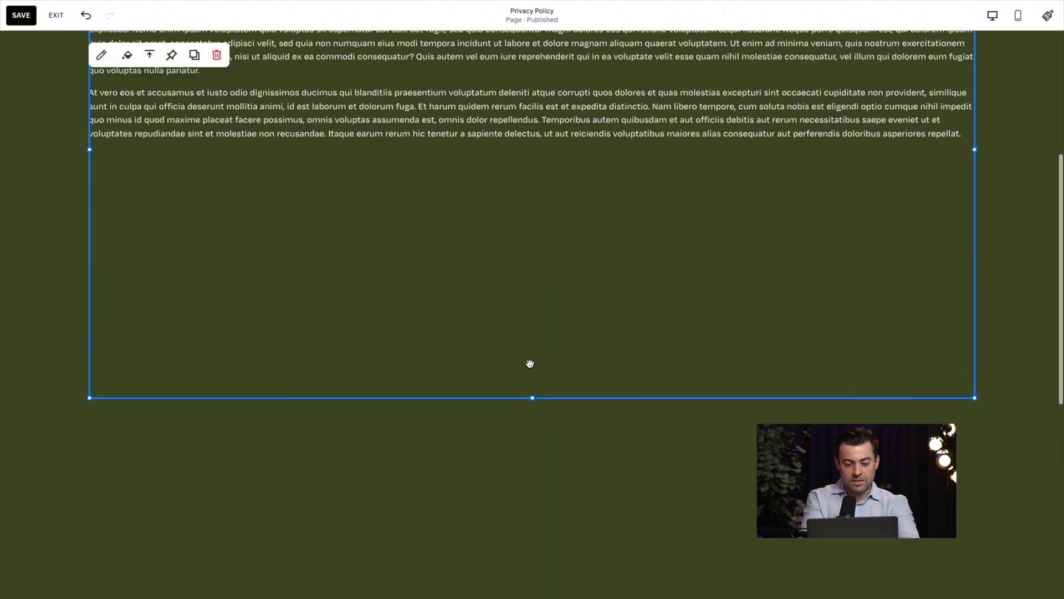
left_click_drag(532, 397, 530, 168)
left_click(544, 245)
scroll(547, 245, "down", 3)
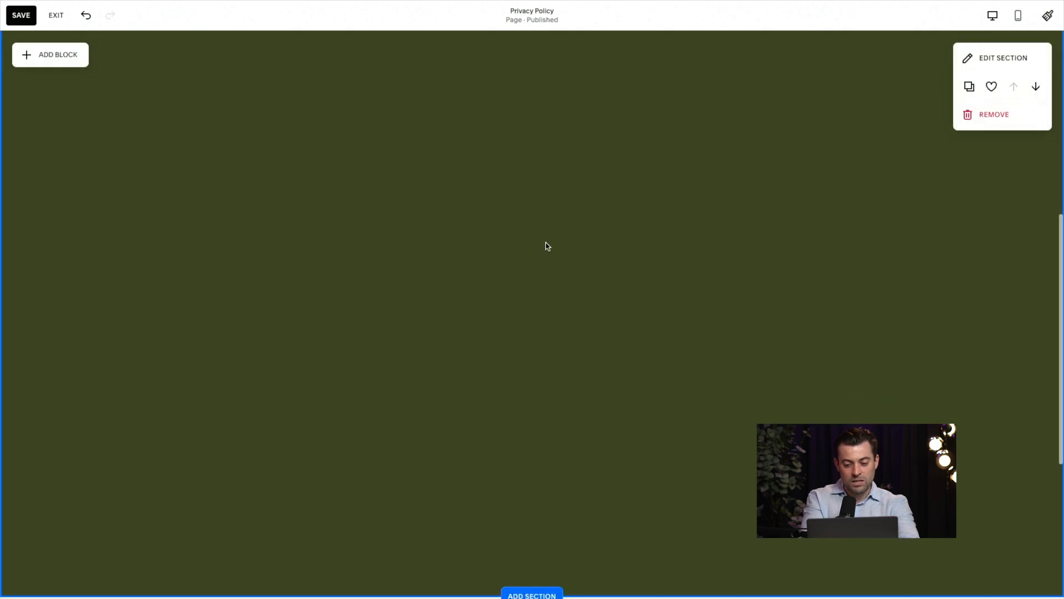
scroll(808, 320, "up", 2)
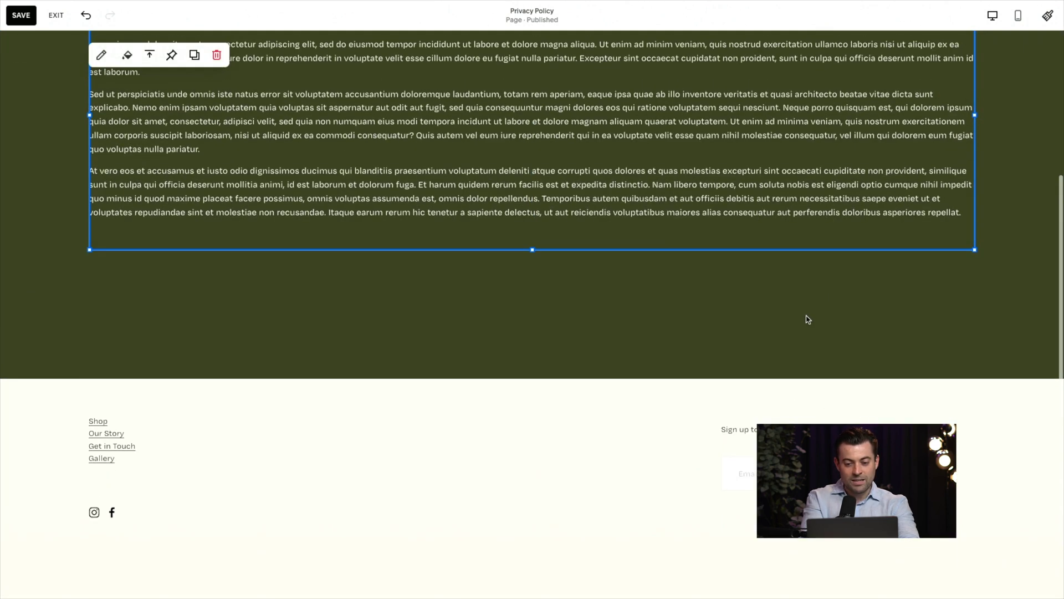
left_click(808, 319)
scroll(806, 319, "up", 2)
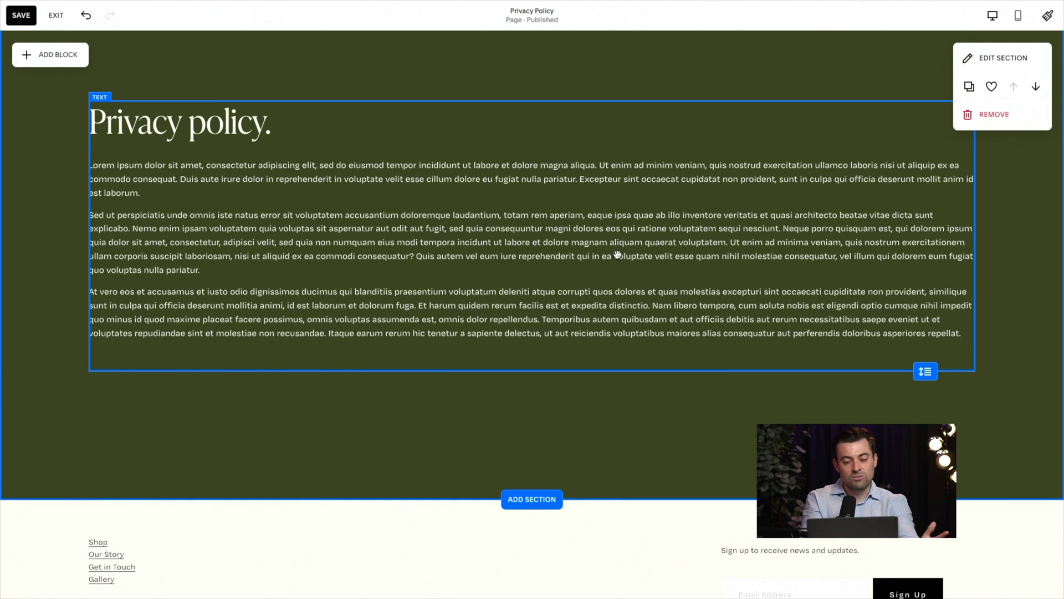
Set the 'Privacy policy.' heading to the Heading 1 style
left_click(375, 176)
triple_click(375, 176)
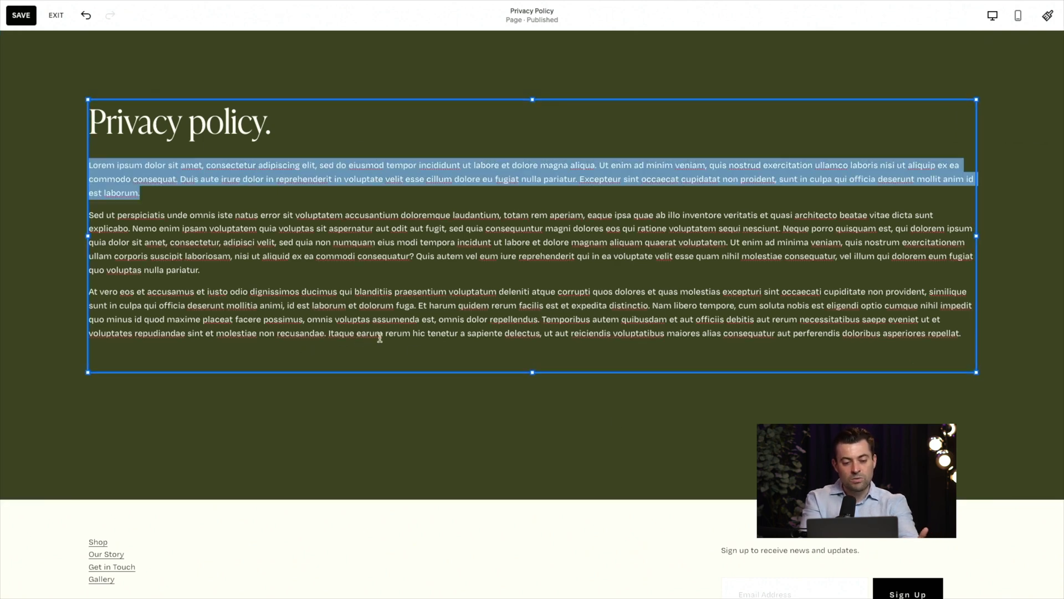
left_click(59, 112)
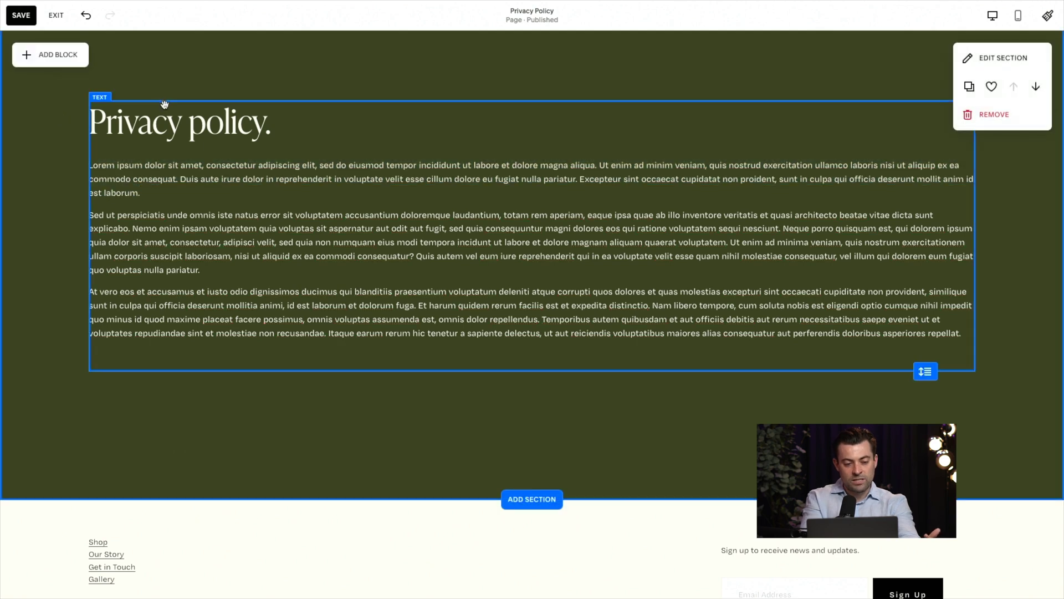
left_click(204, 113)
left_click(162, 72)
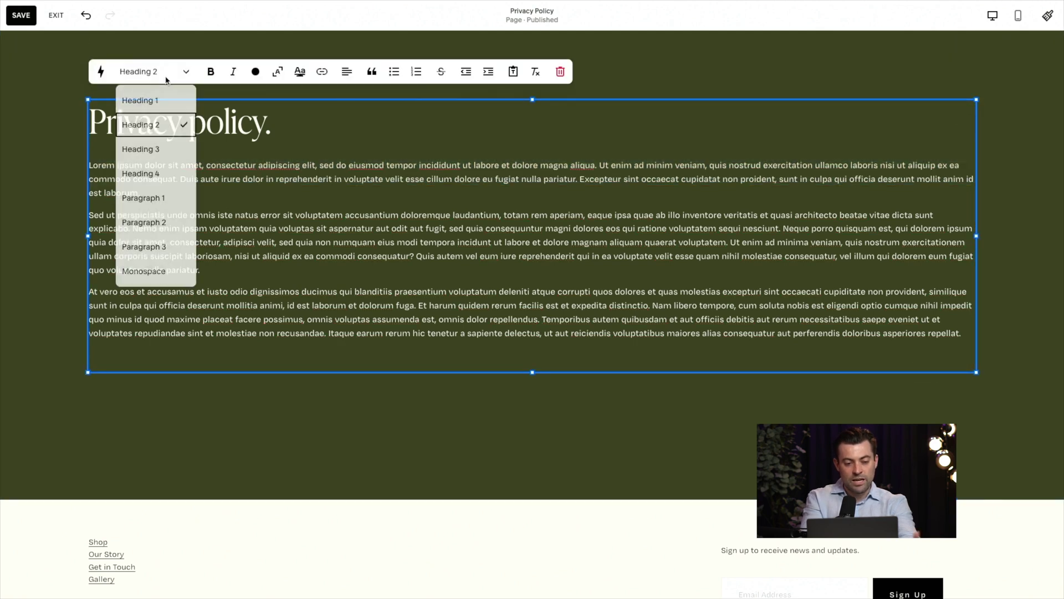
left_click(145, 101)
Remove the heading's trailing period and save the page
left_click(352, 141)
key("BackSpace")
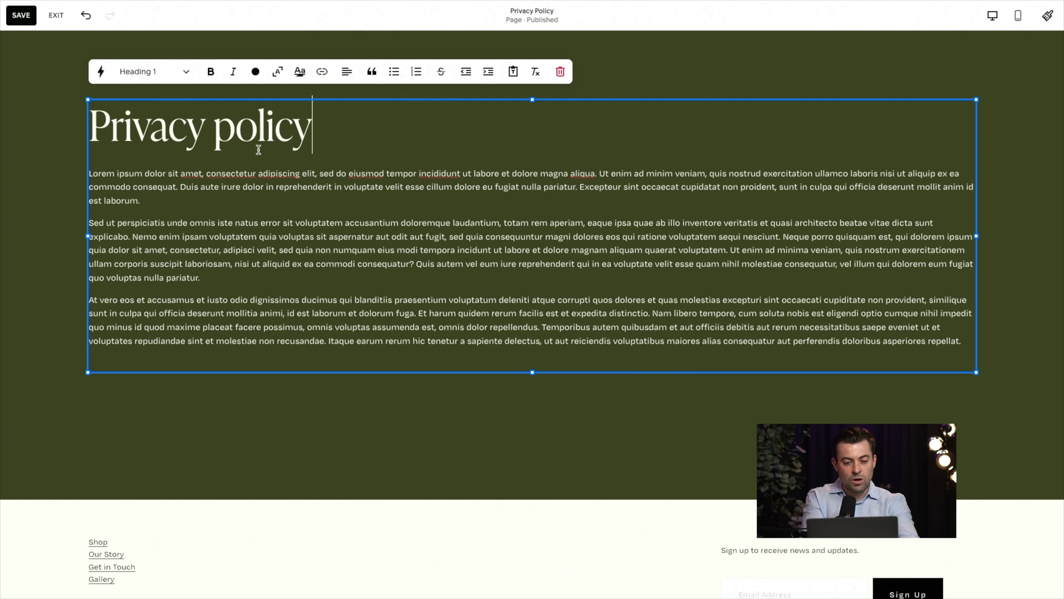
left_click(62, 157)
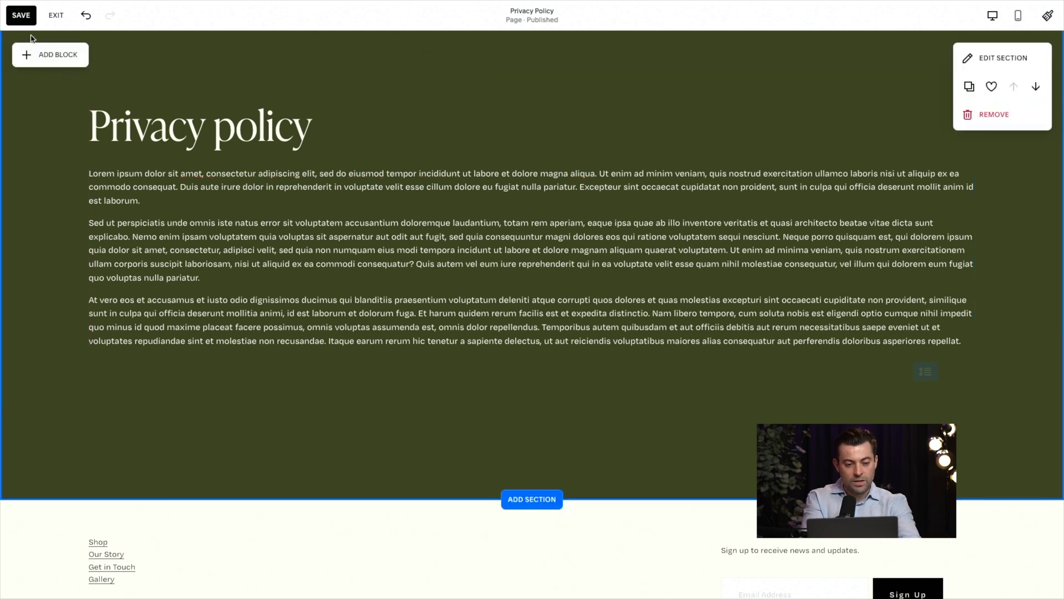
left_click(23, 17)
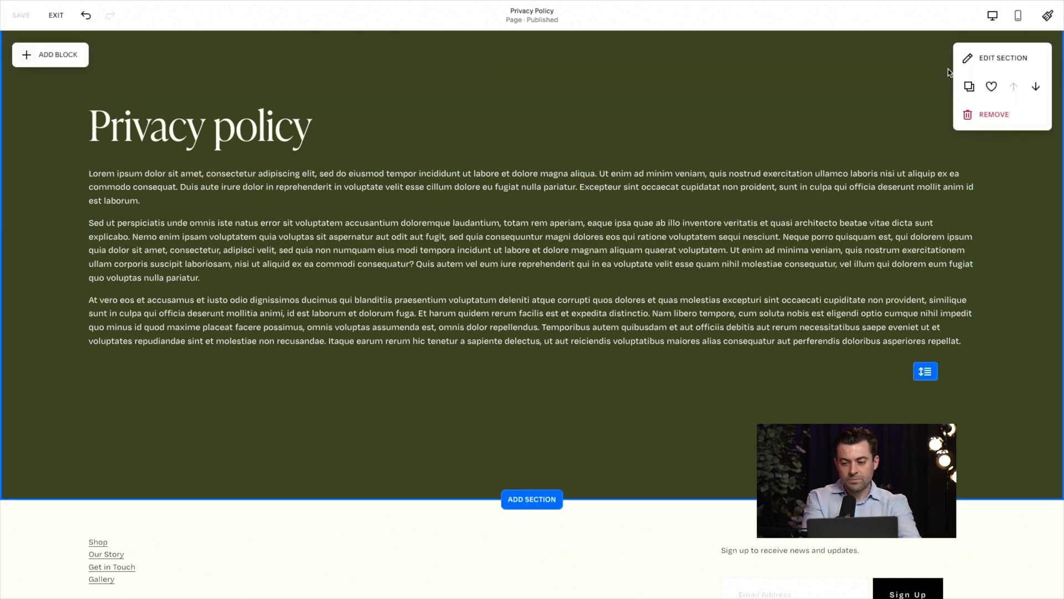
In mobile view, shorten the text block to end below its last paragraph, save, and exit
left_click(1018, 15)
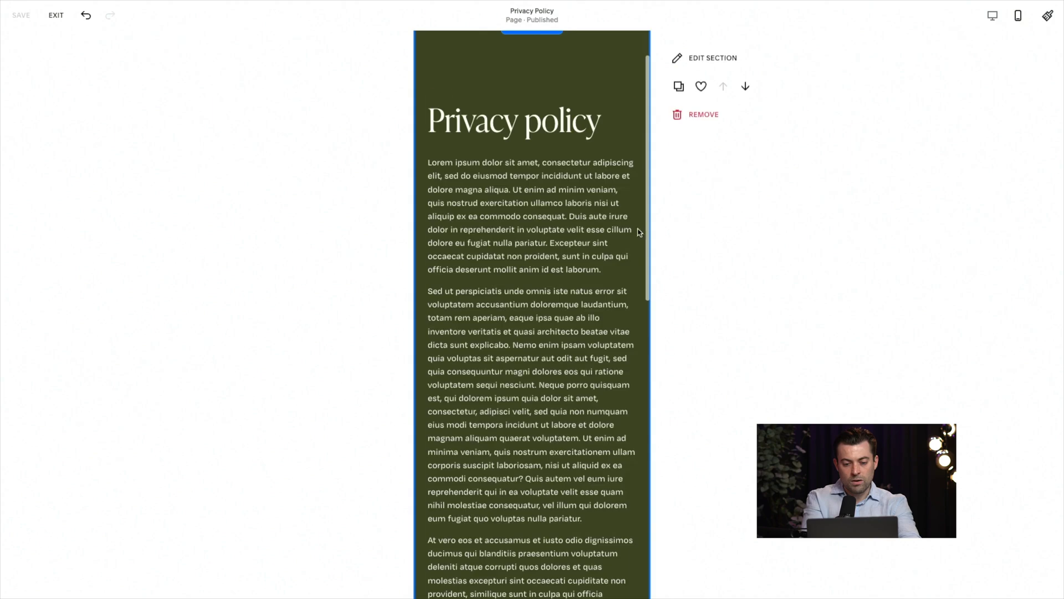
scroll(604, 301, "down", 4)
scroll(602, 300, "down", 3)
left_click(551, 437)
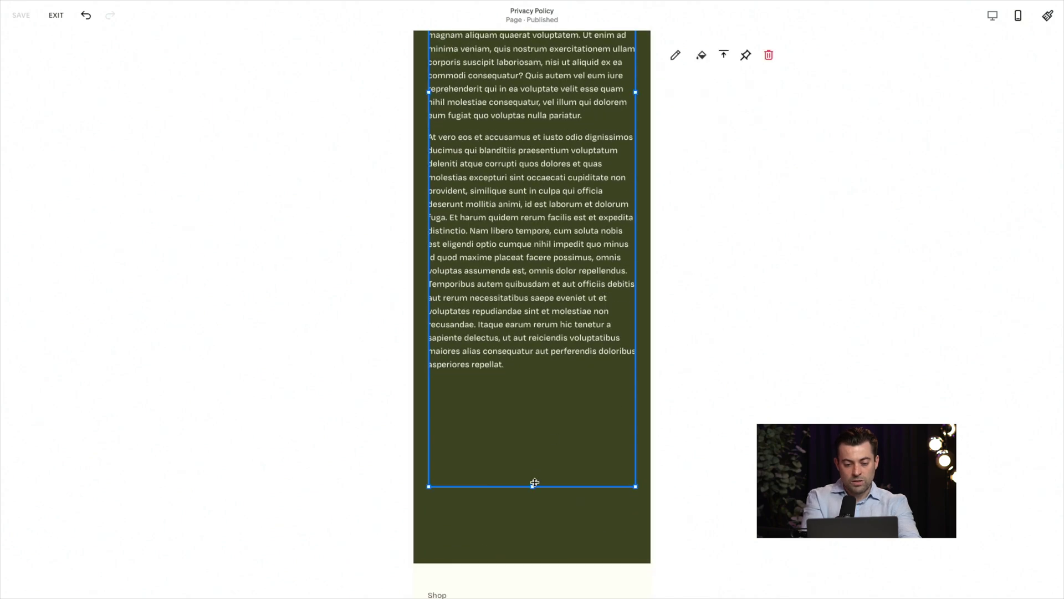
left_click_drag(532, 482, 537, 358)
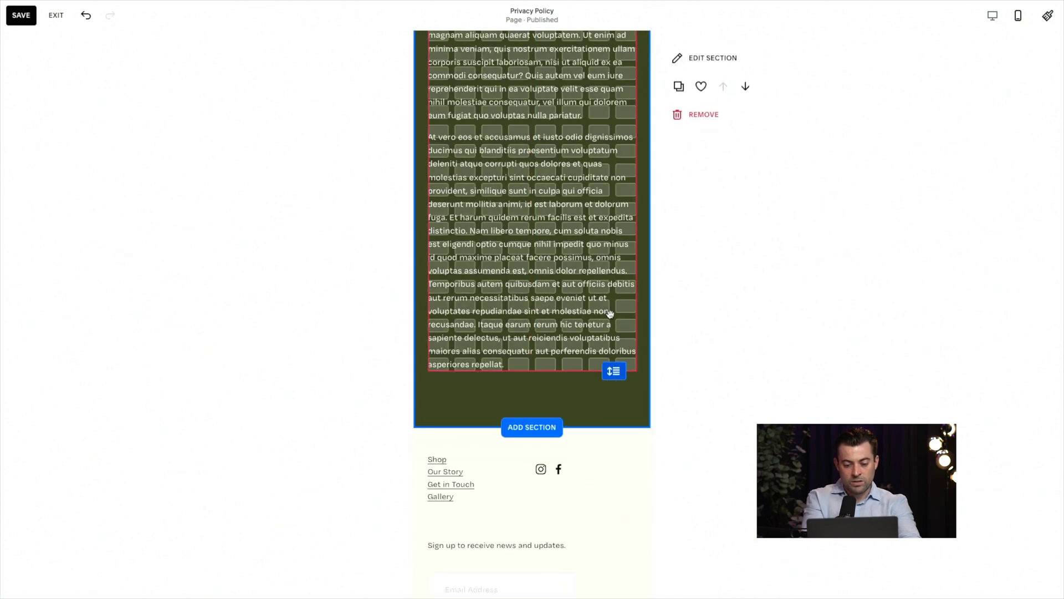
left_click(22, 15)
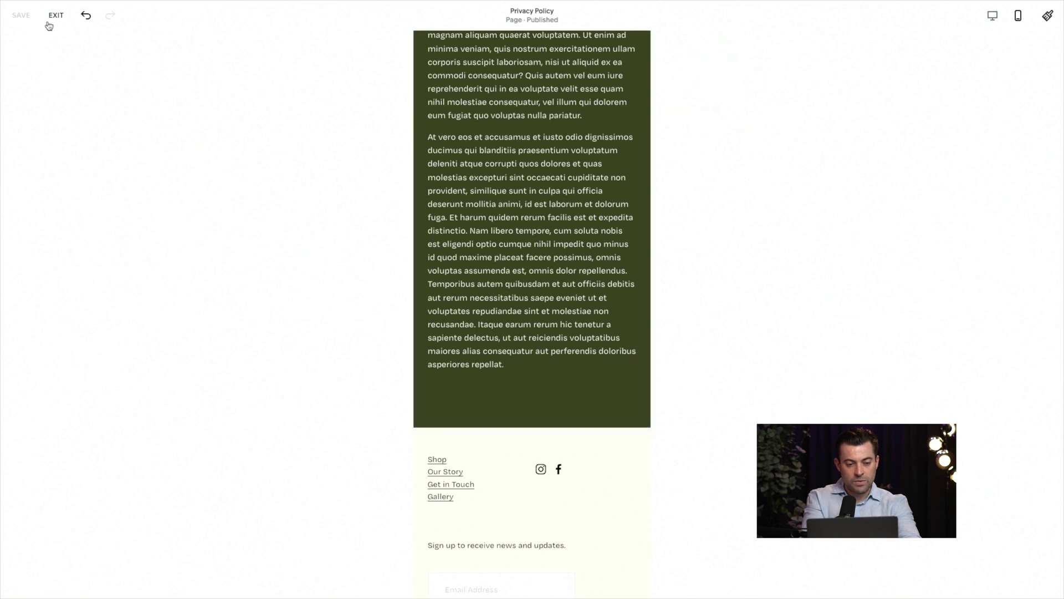
left_click(53, 24)
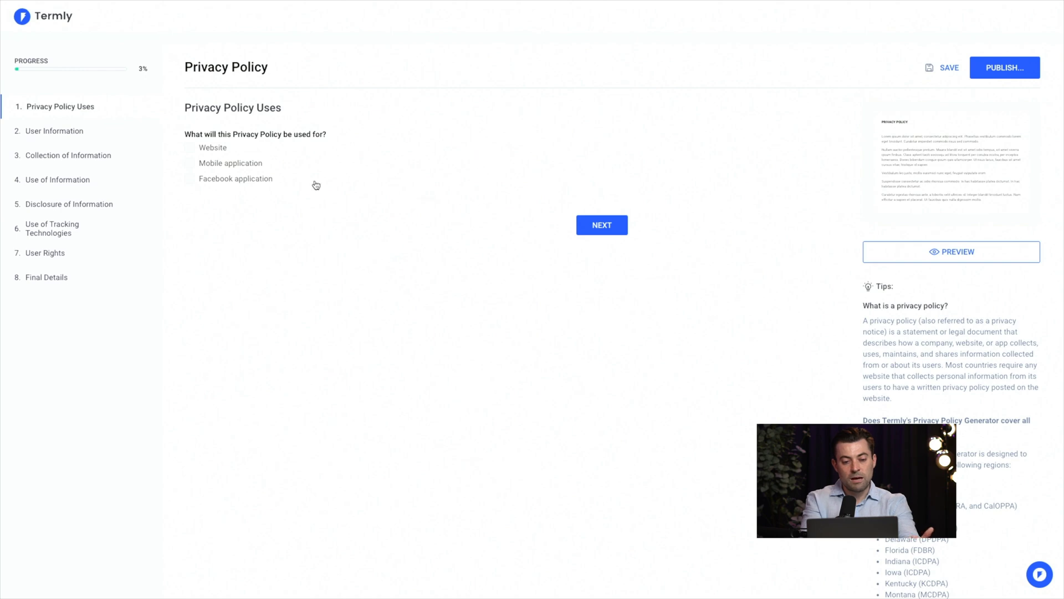
Choose Website as the privacy policy's use and advance to the URL question
left_click(192, 147)
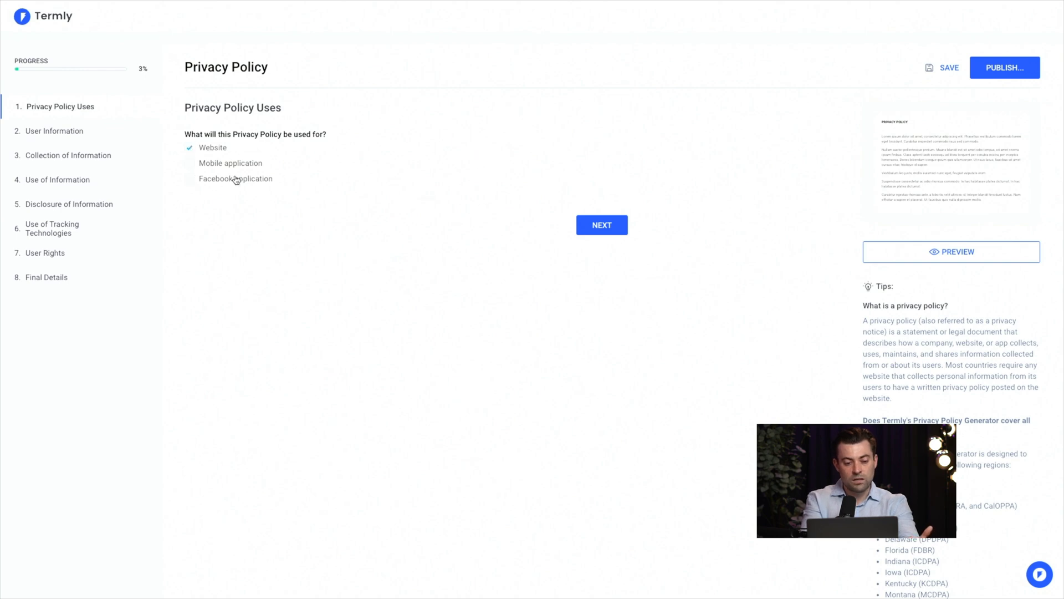
left_click(590, 230)
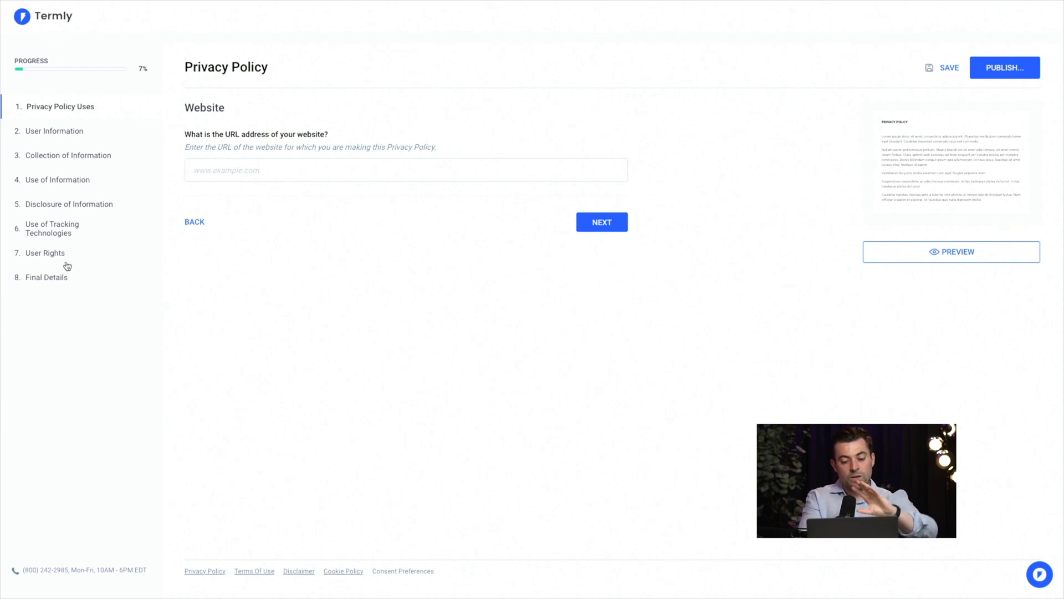
Preview the generated privacy notice, reviewing its PRIVACY NOTICE title and key points summary
left_click(994, 255)
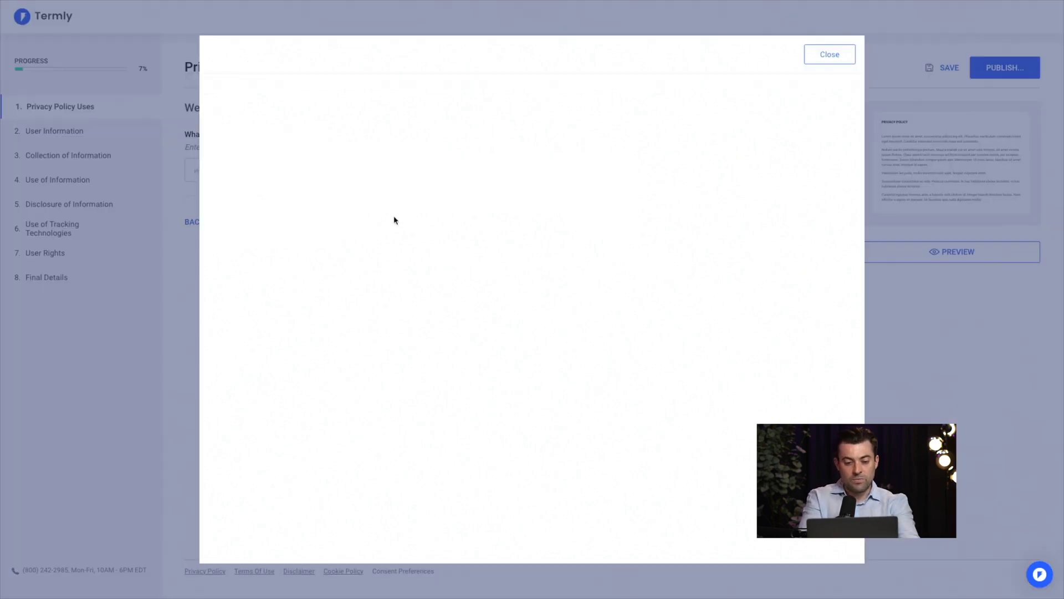
scroll(522, 335, "down", 15)
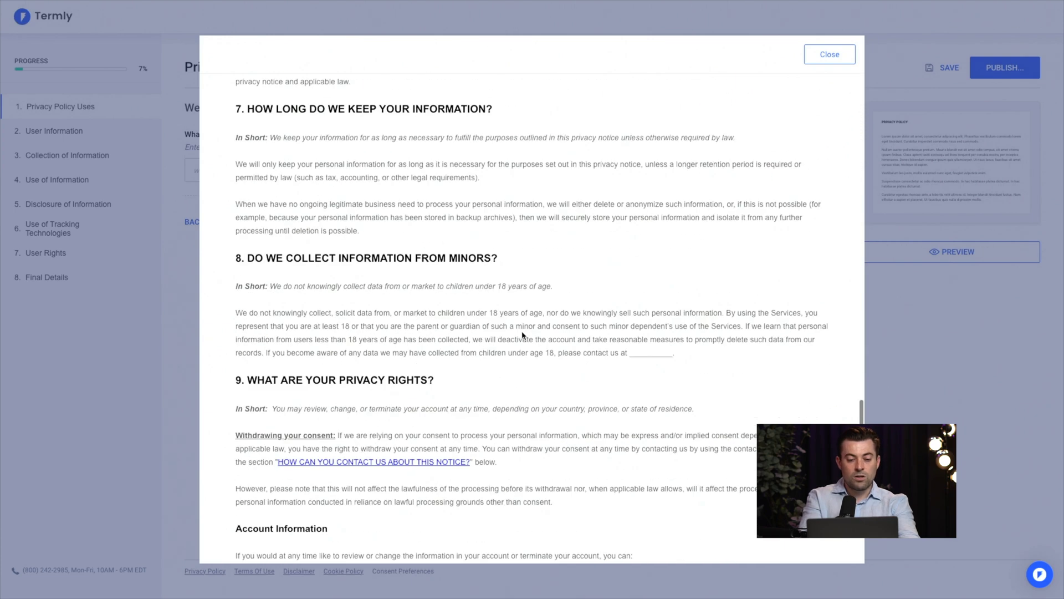
scroll(522, 335, "up", 20)
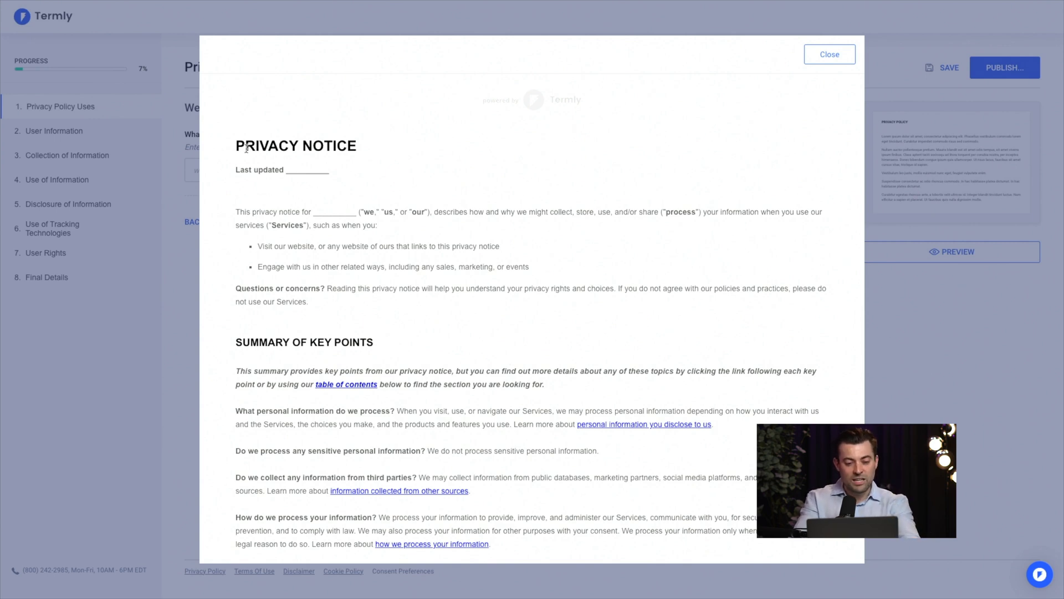
left_click_drag(238, 145, 358, 147)
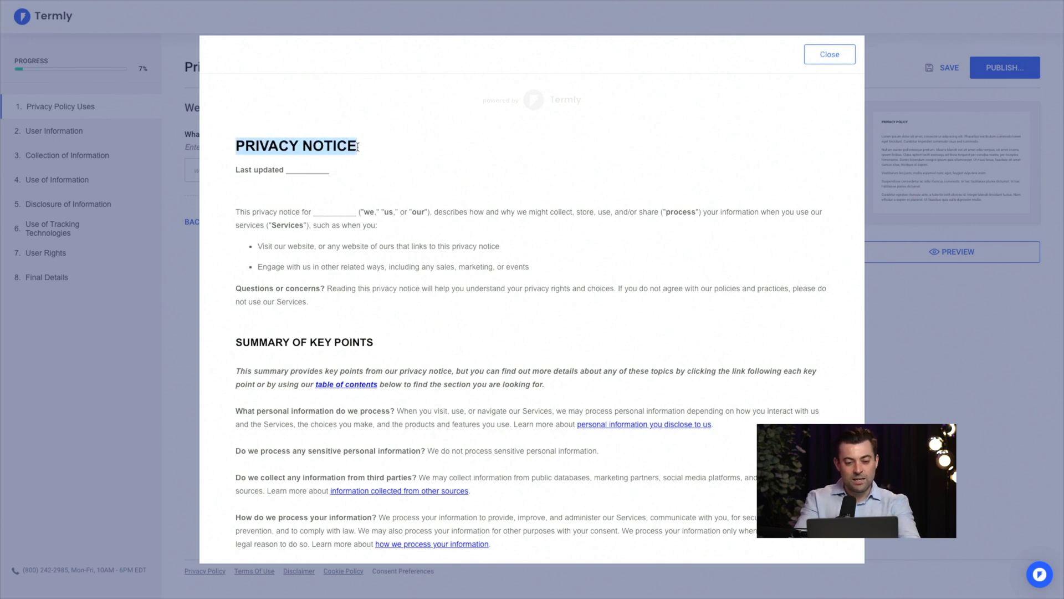
left_click(361, 150)
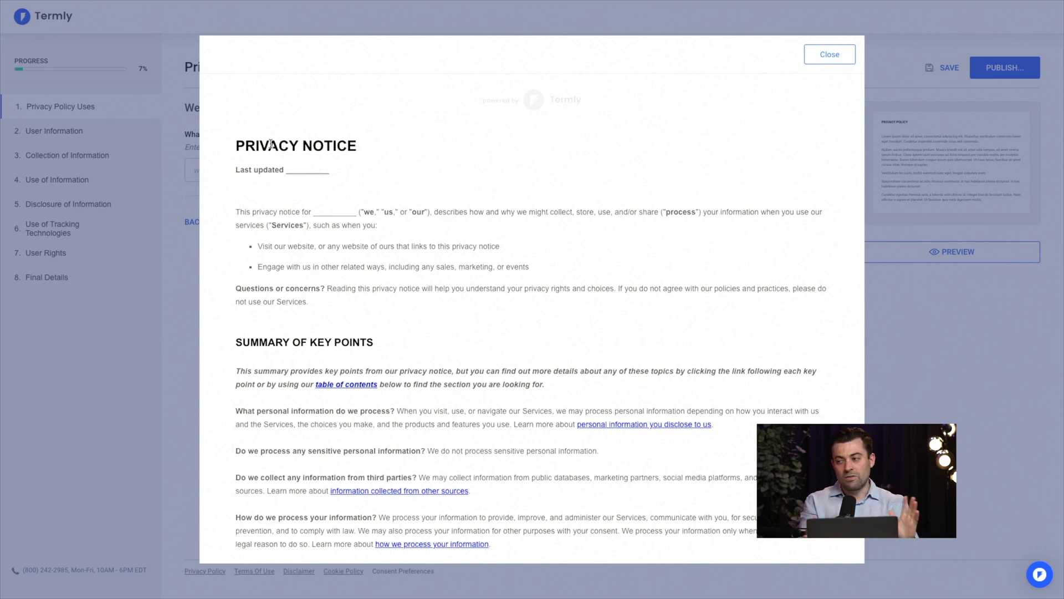
left_click_drag(266, 145, 335, 146)
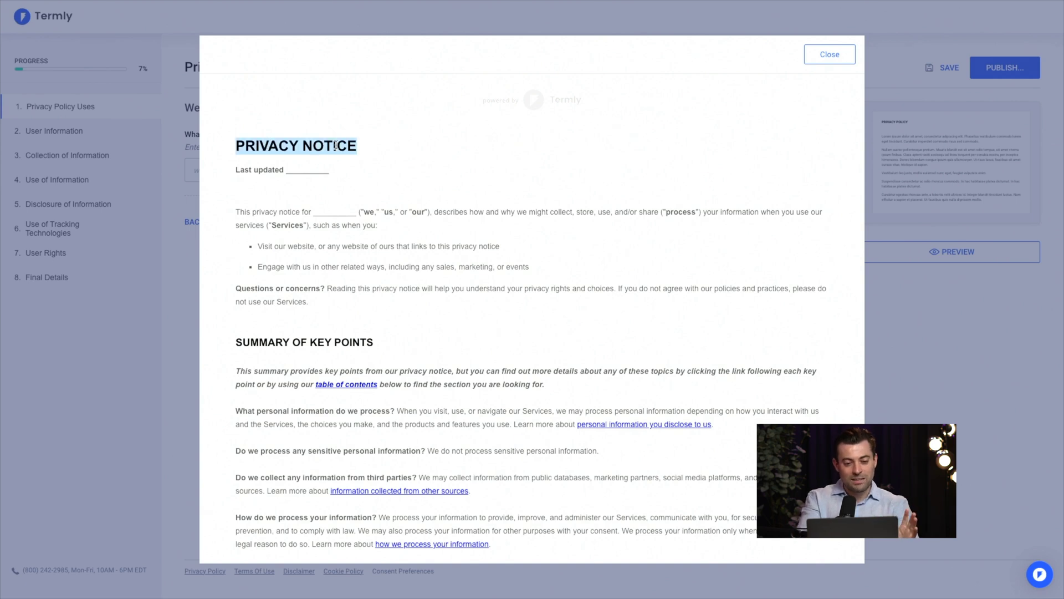
left_click(335, 145)
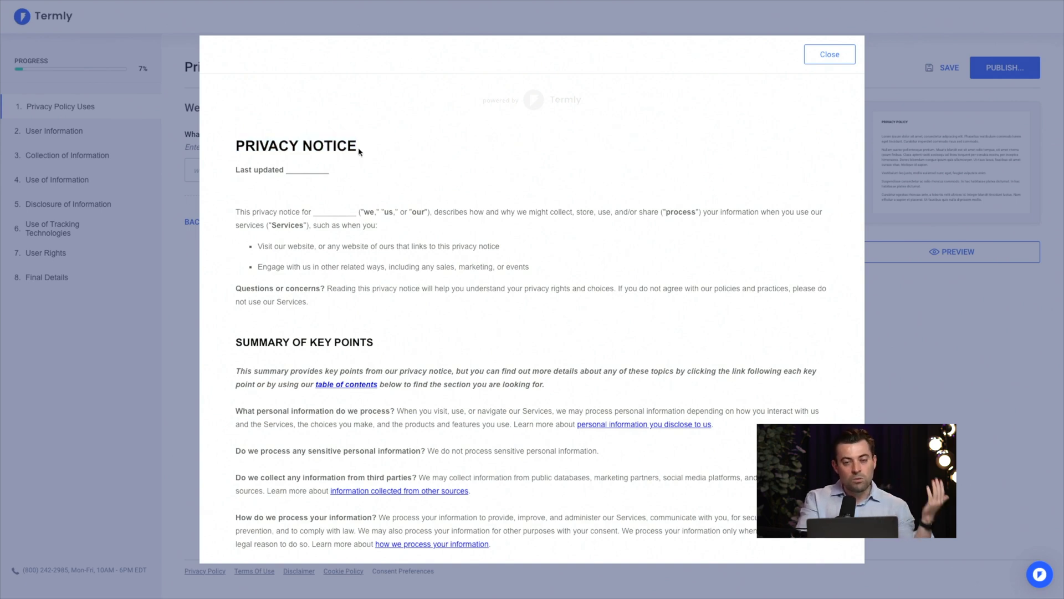